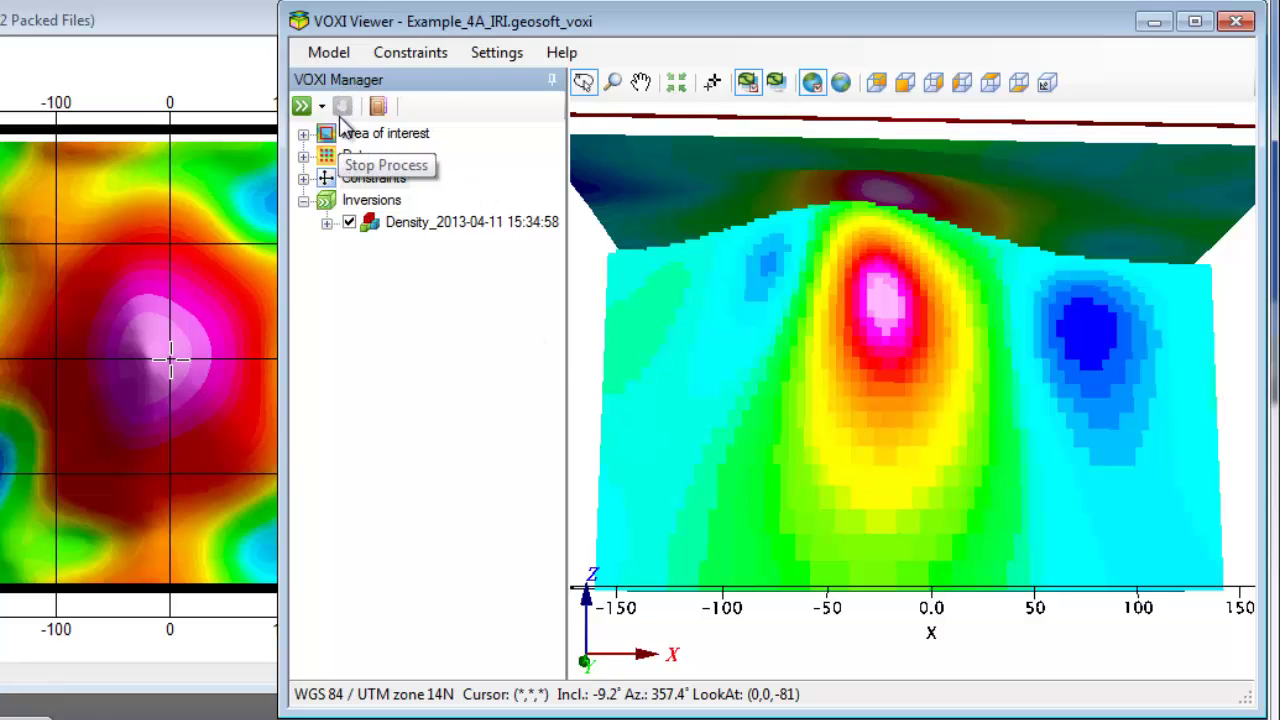
Change the Reweighting model constraint type to IRI Focus with factor 1
left_click(304, 180)
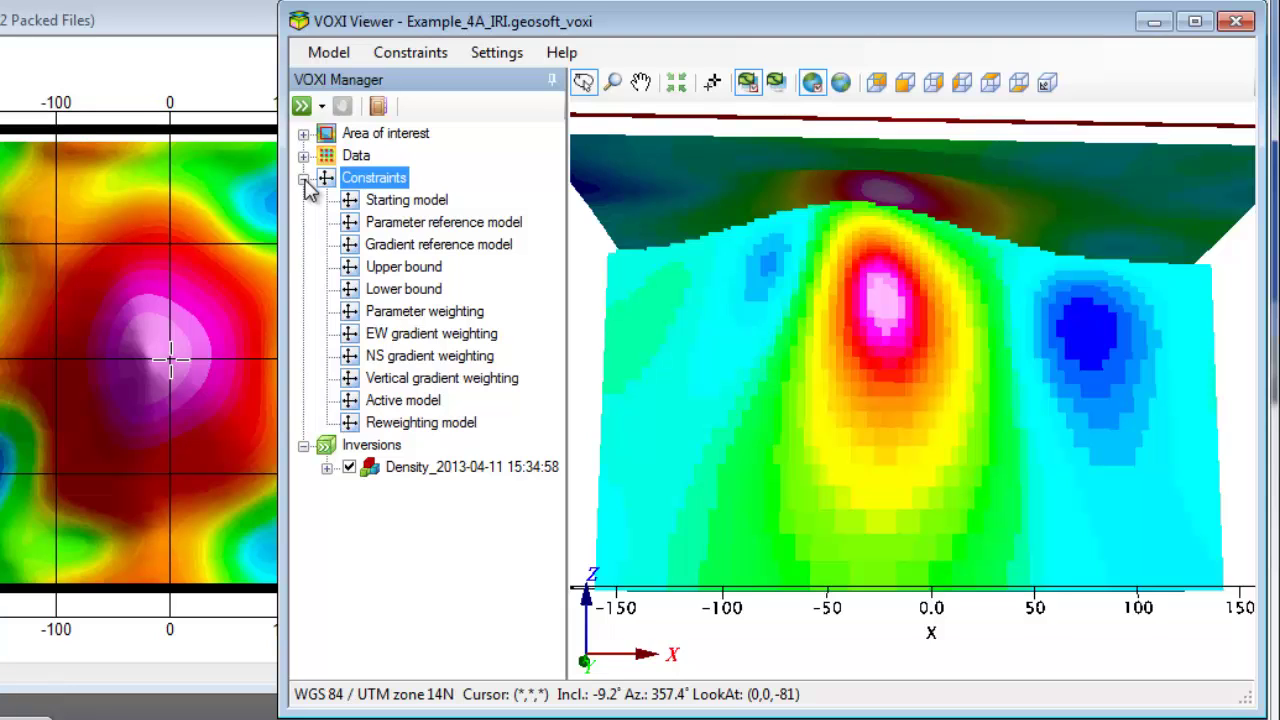
left_click(388, 426)
right_click(388, 428)
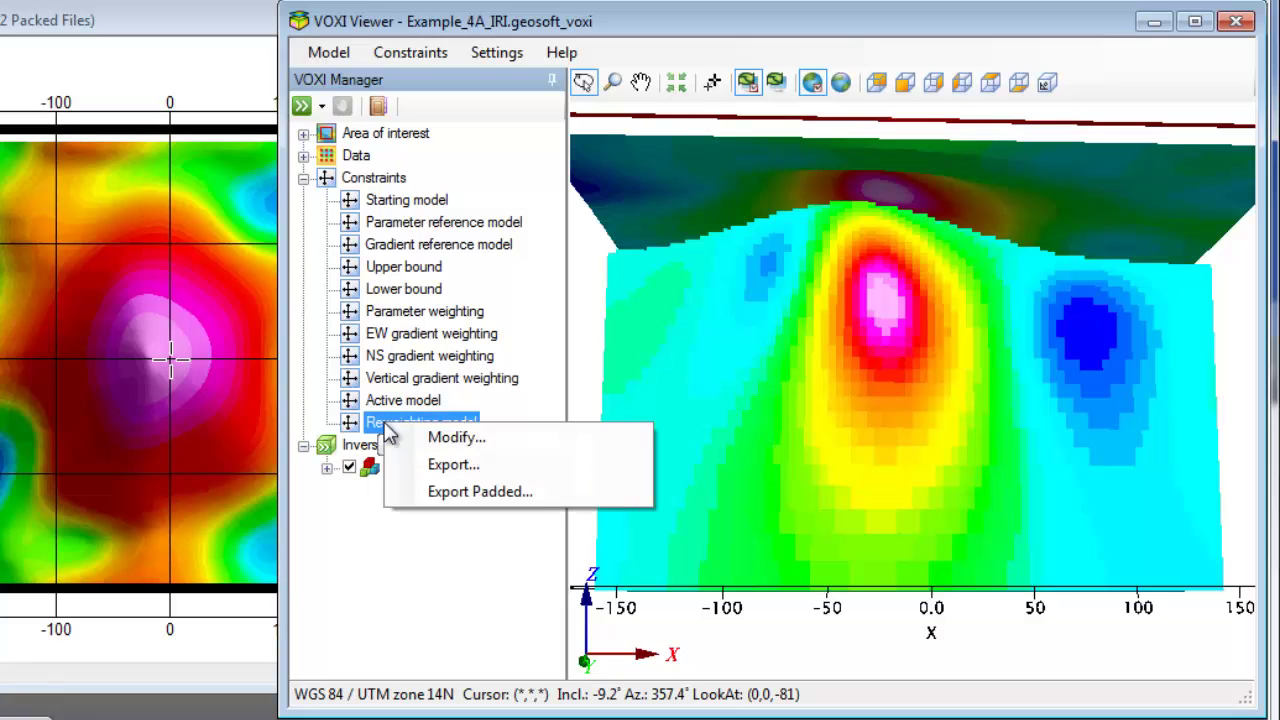
left_click(446, 440)
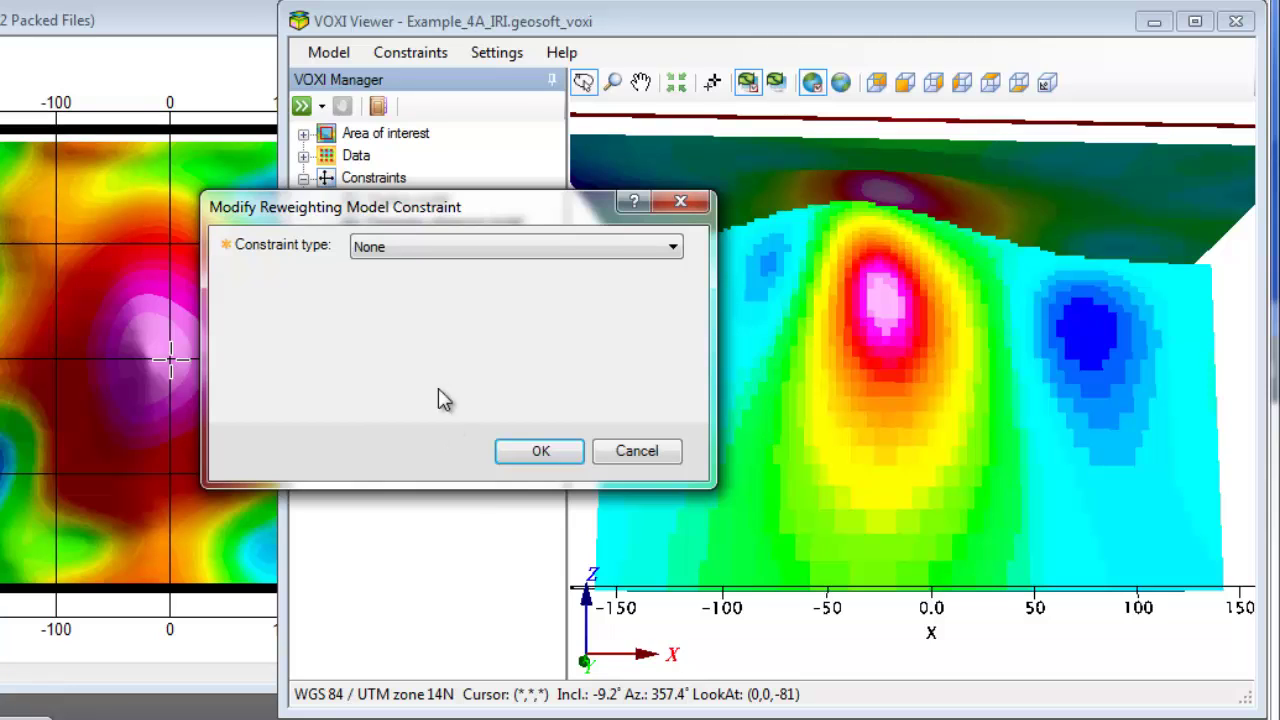
left_click(674, 250)
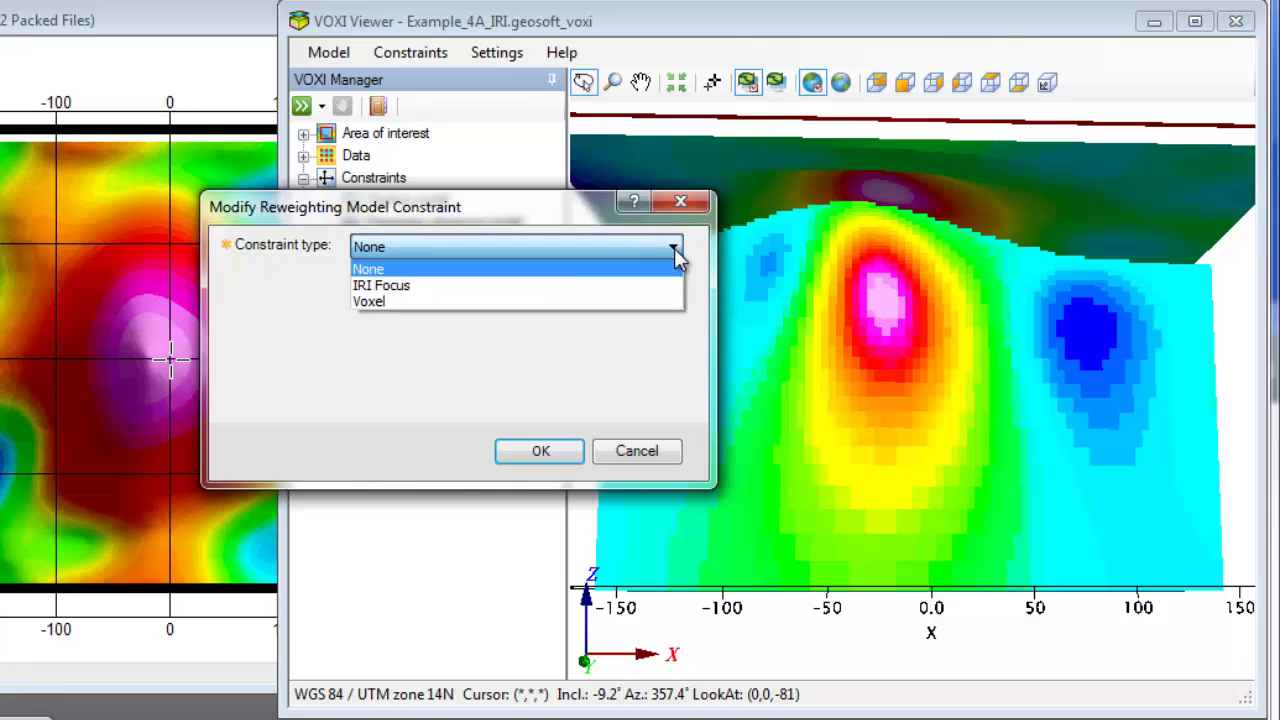
left_click(413, 288)
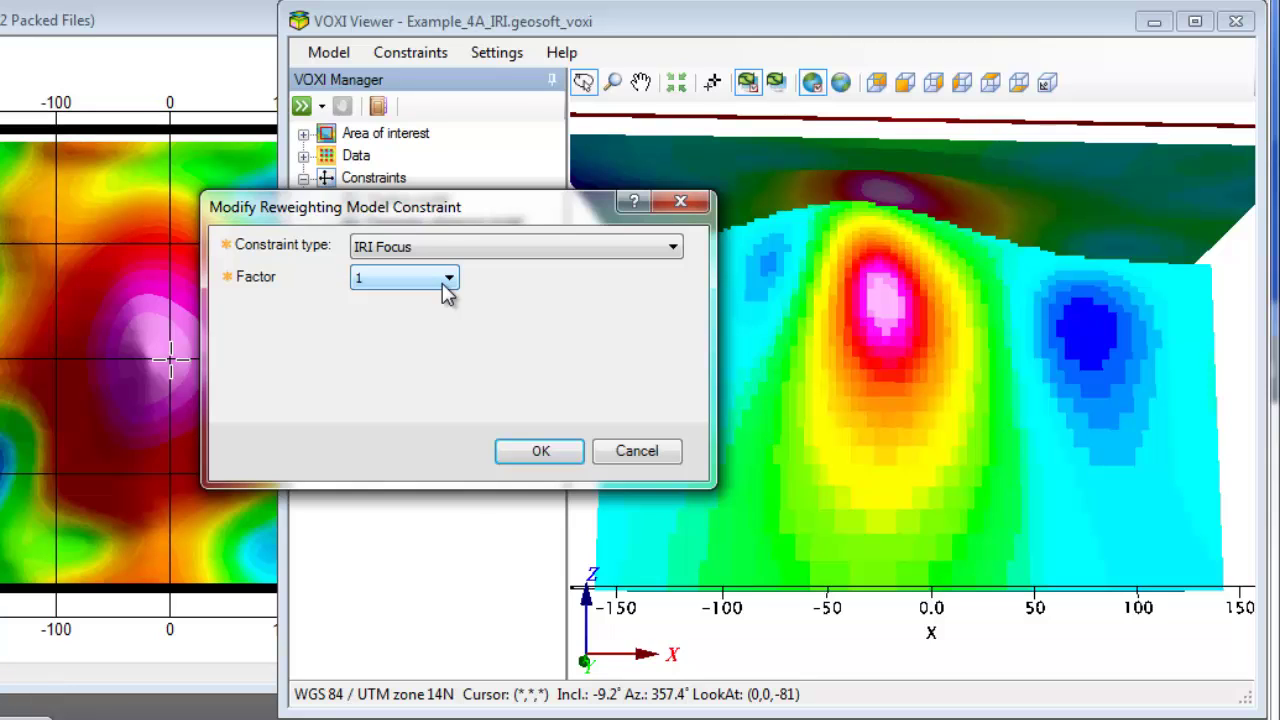
left_click(540, 456)
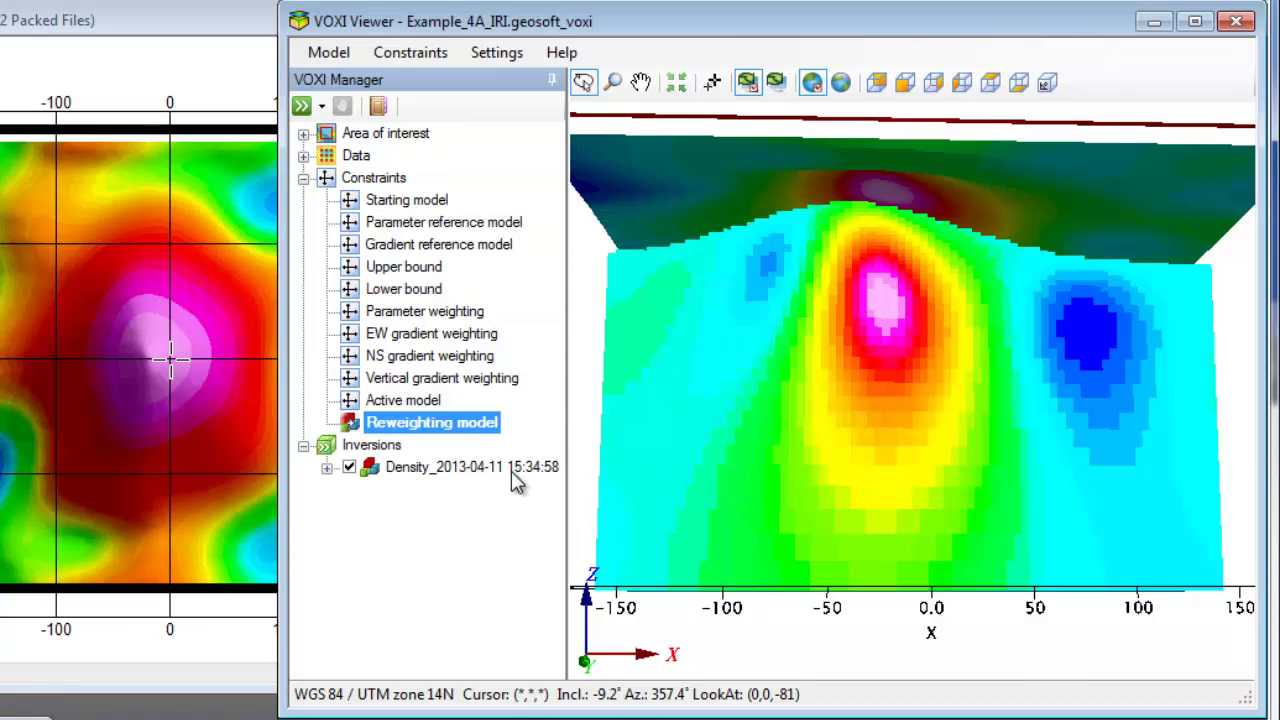
left_click(416, 401)
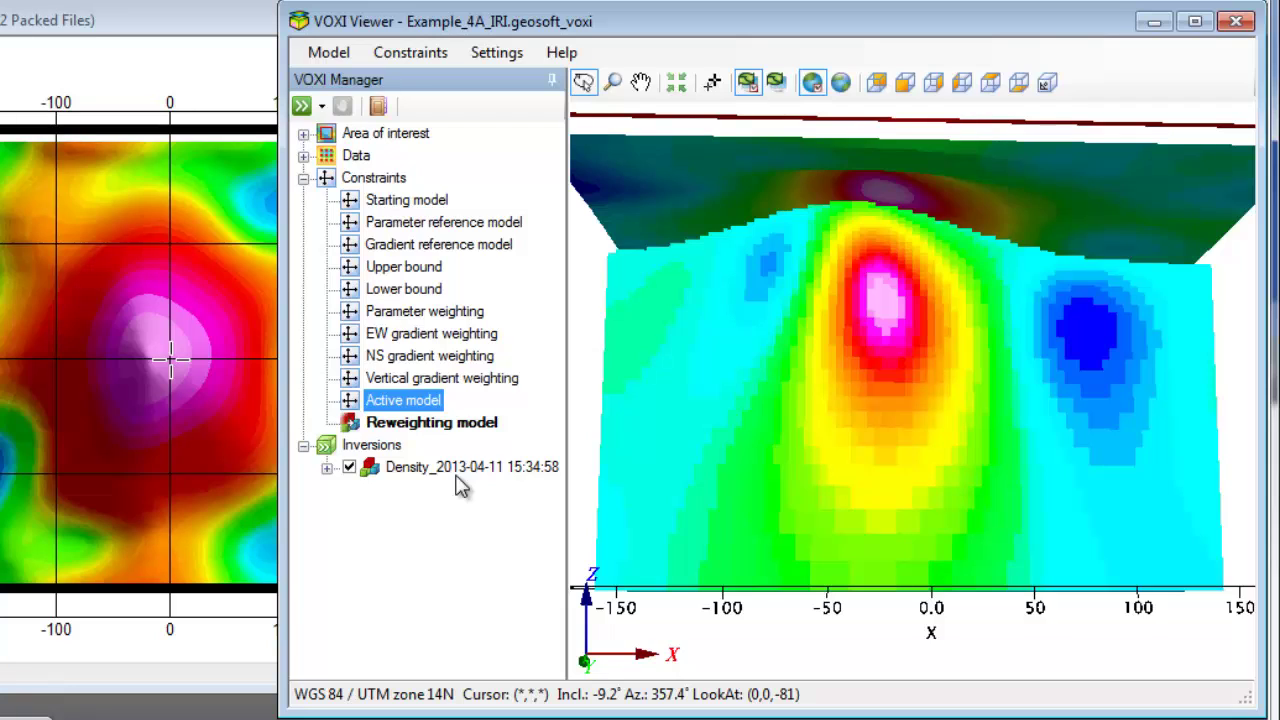
left_click(301, 108)
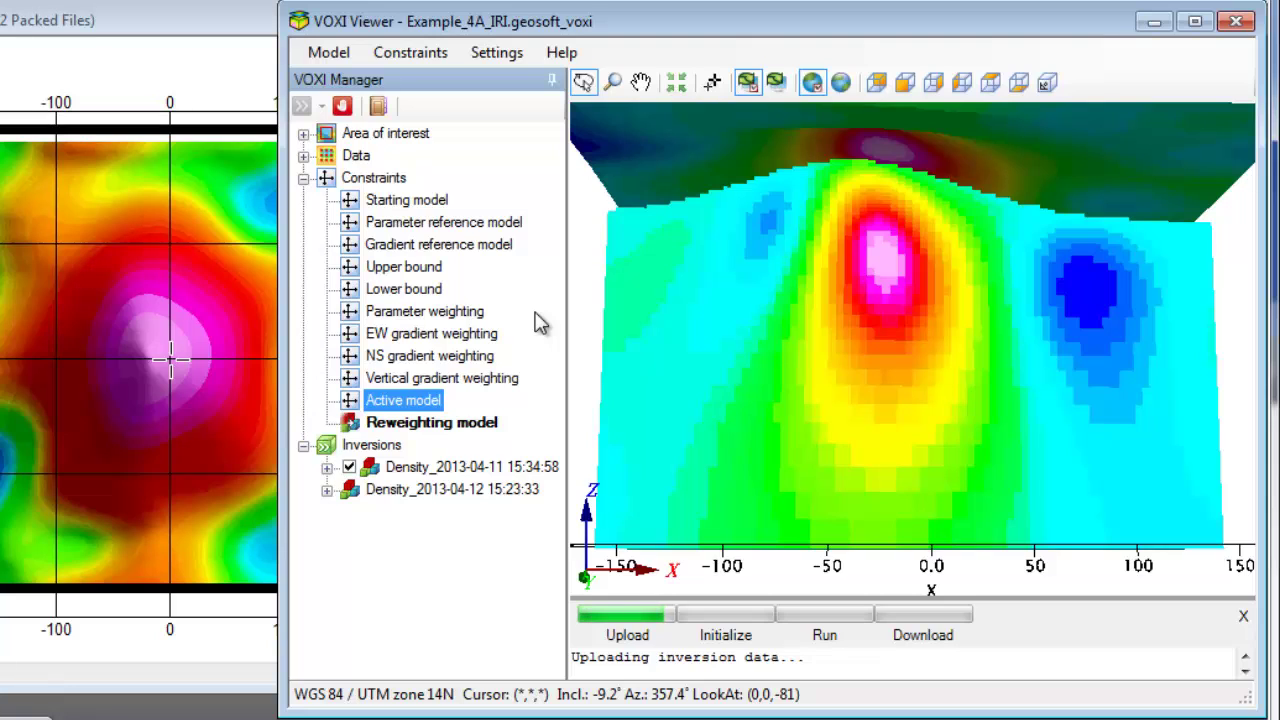
left_click_drag(811, 598, 811, 427)
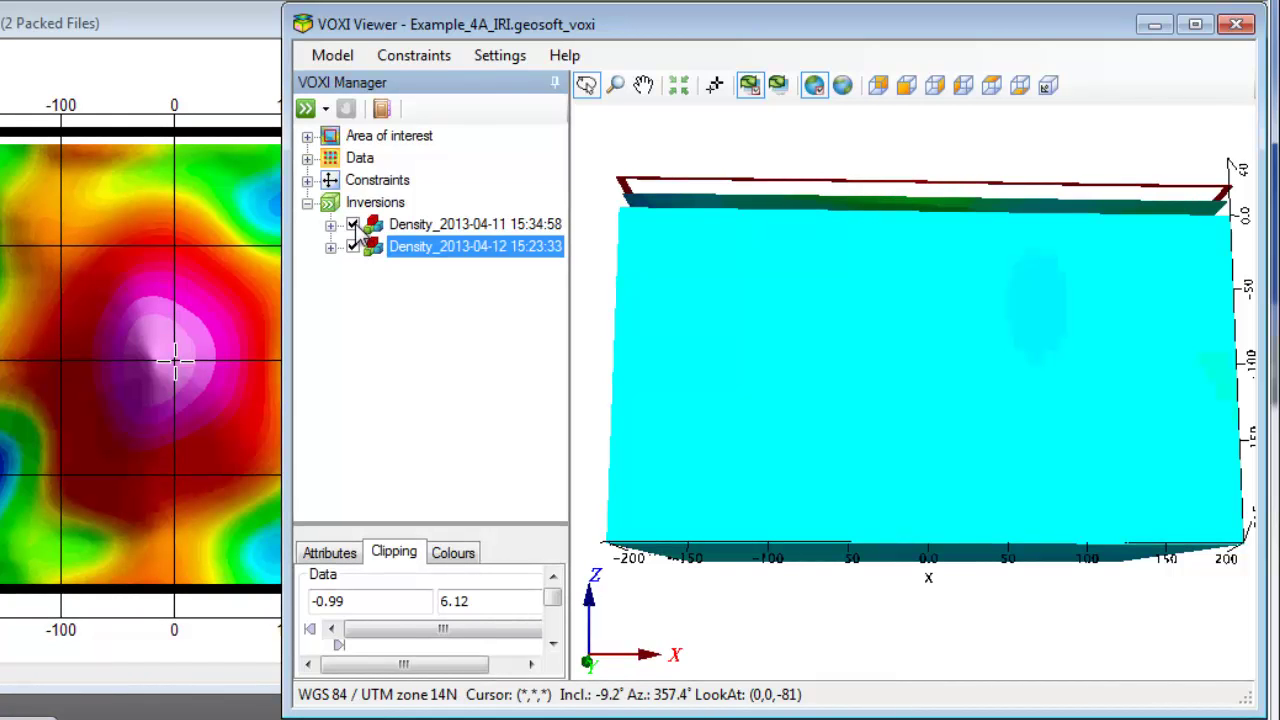
Hide the original density inversion and clip the IRI inversion at Y minimum 0
left_click(353, 224)
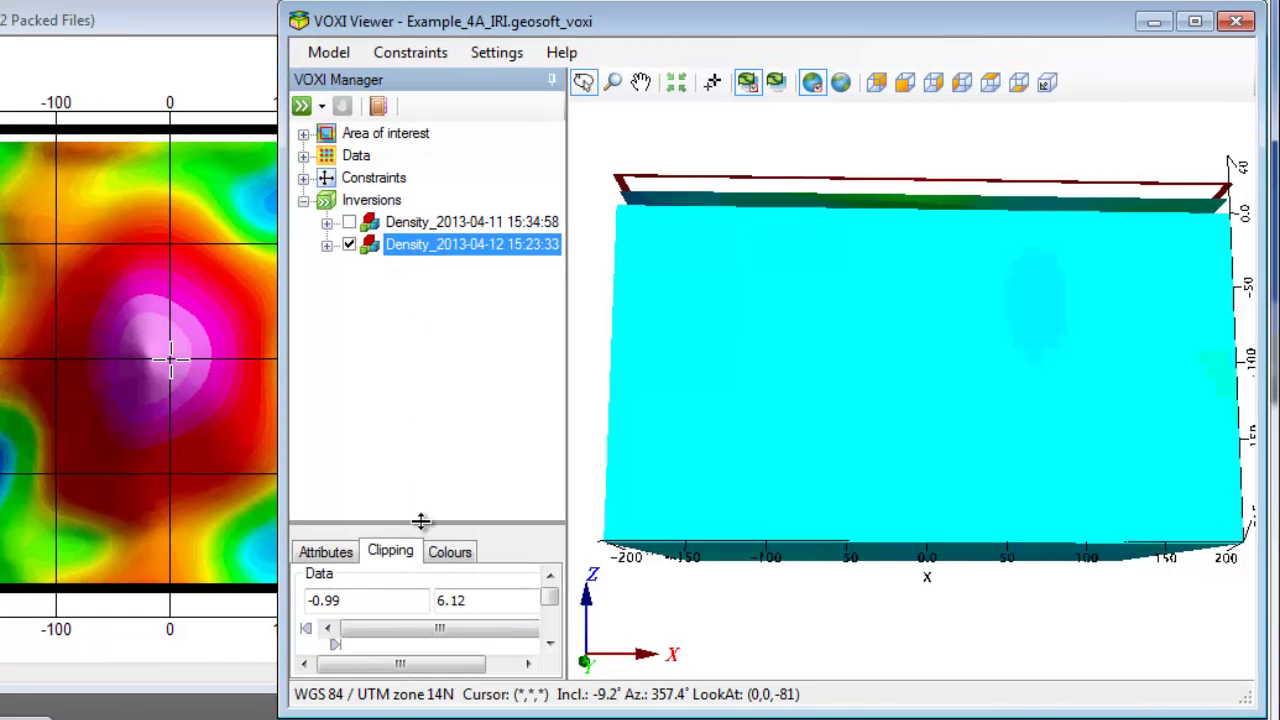
left_click_drag(420, 518, 410, 350)
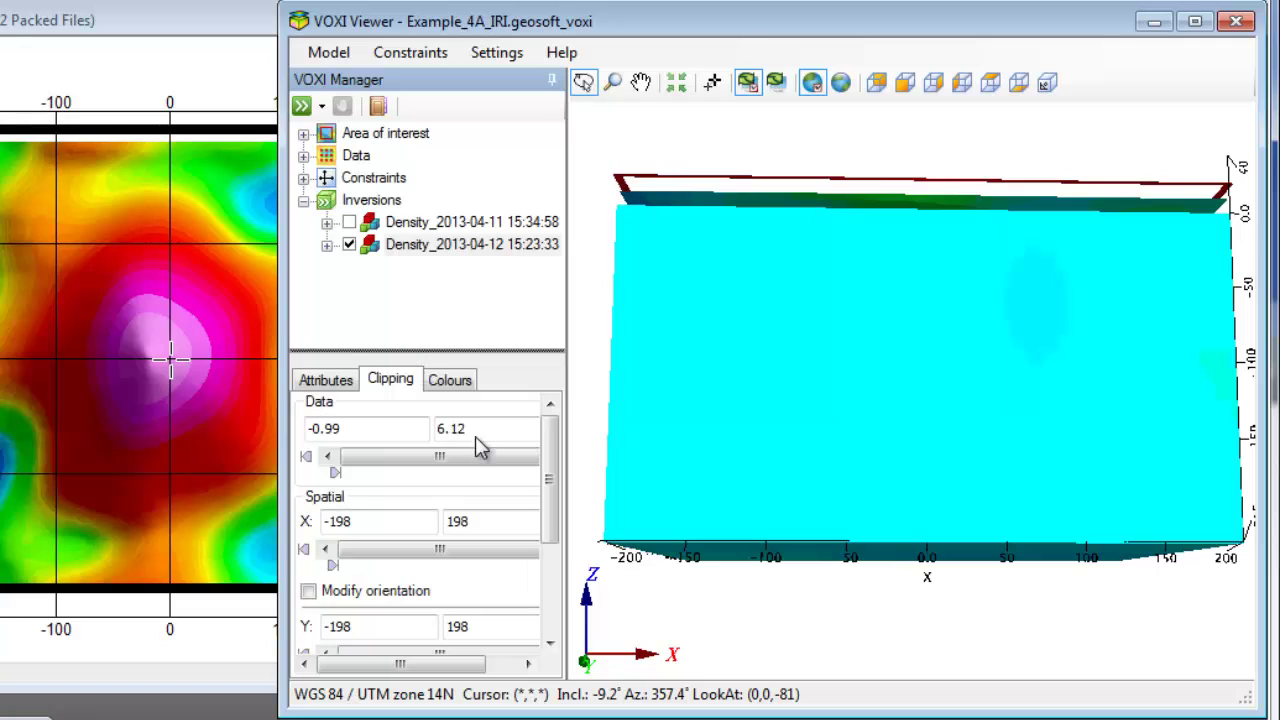
left_click_drag(370, 626, 320, 626)
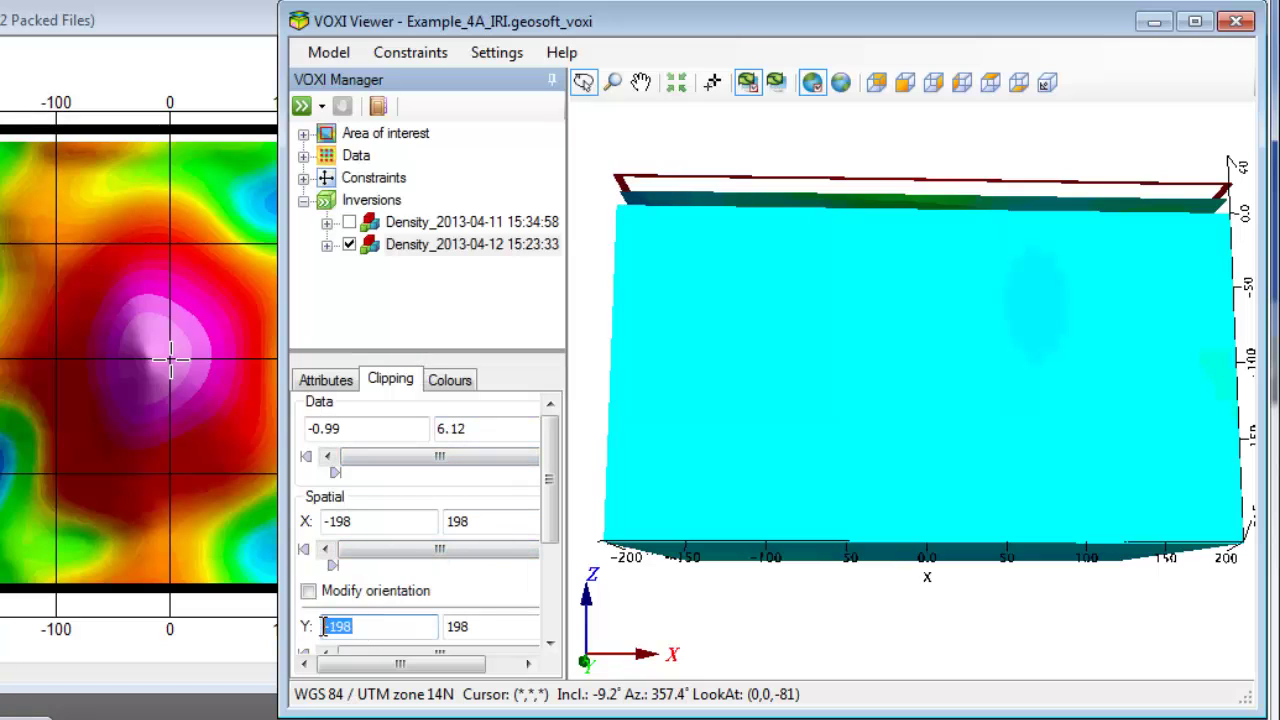
type("0")
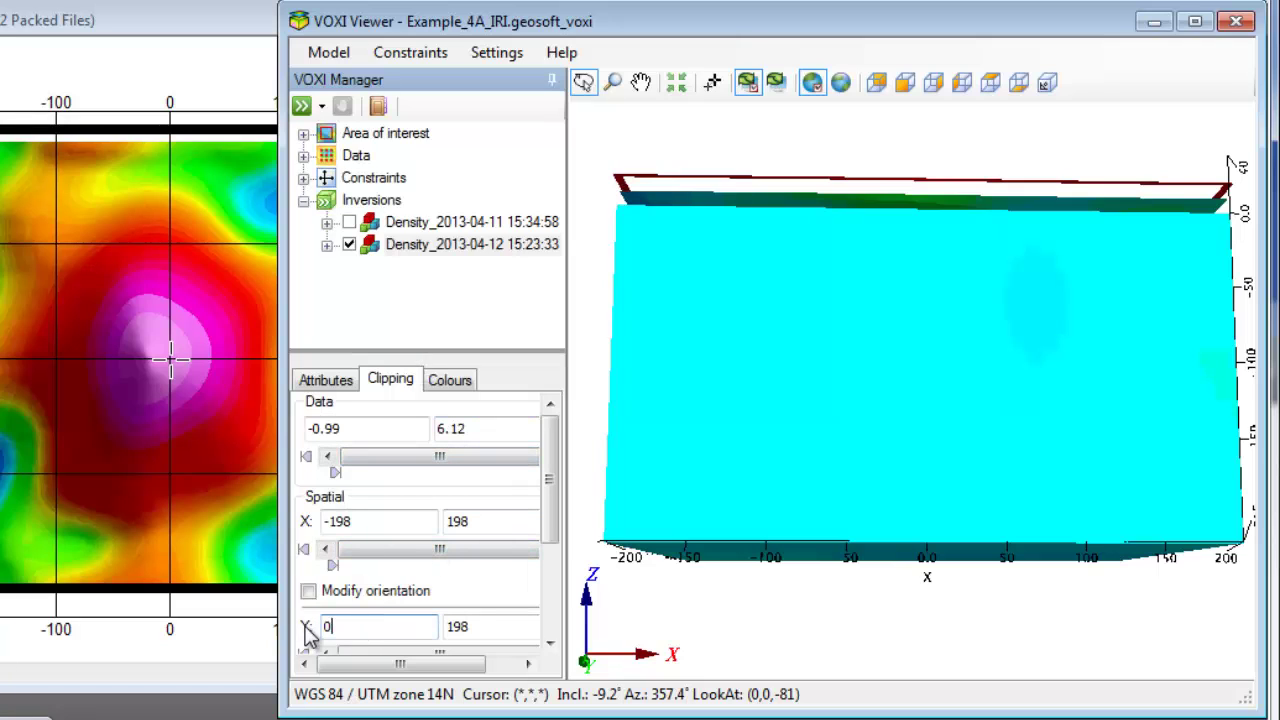
key("Return")
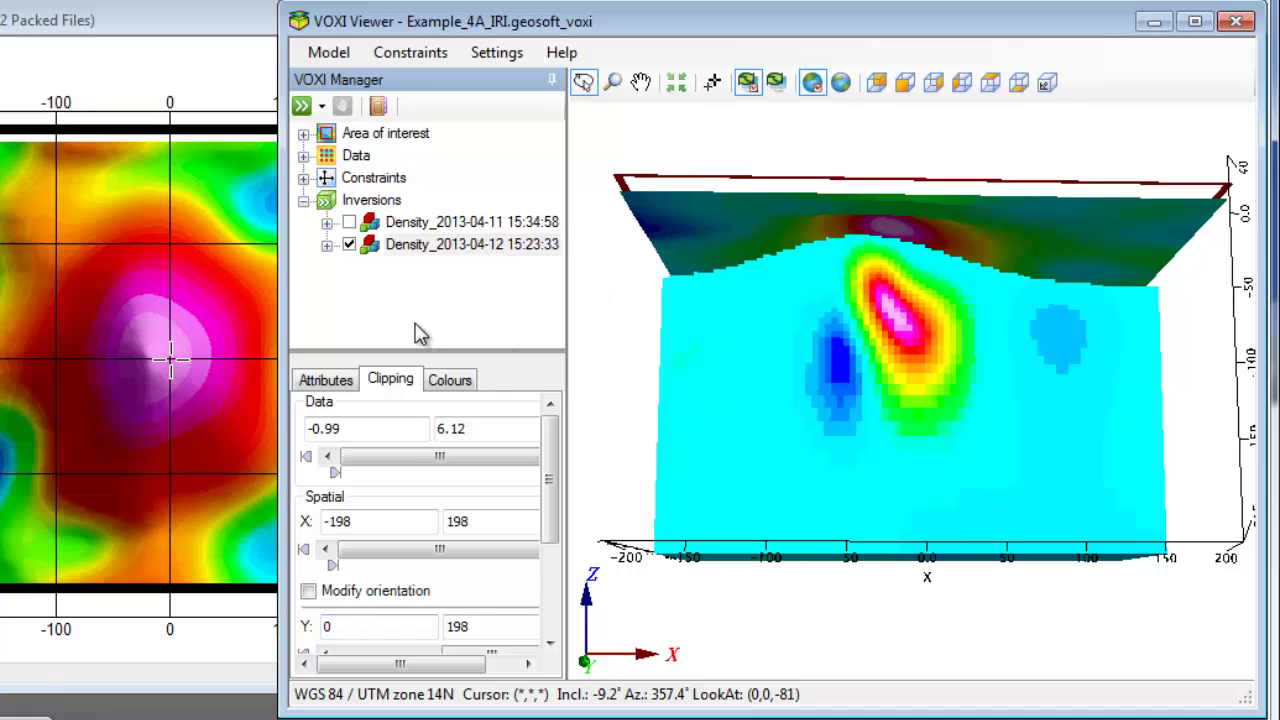
left_click(350, 222)
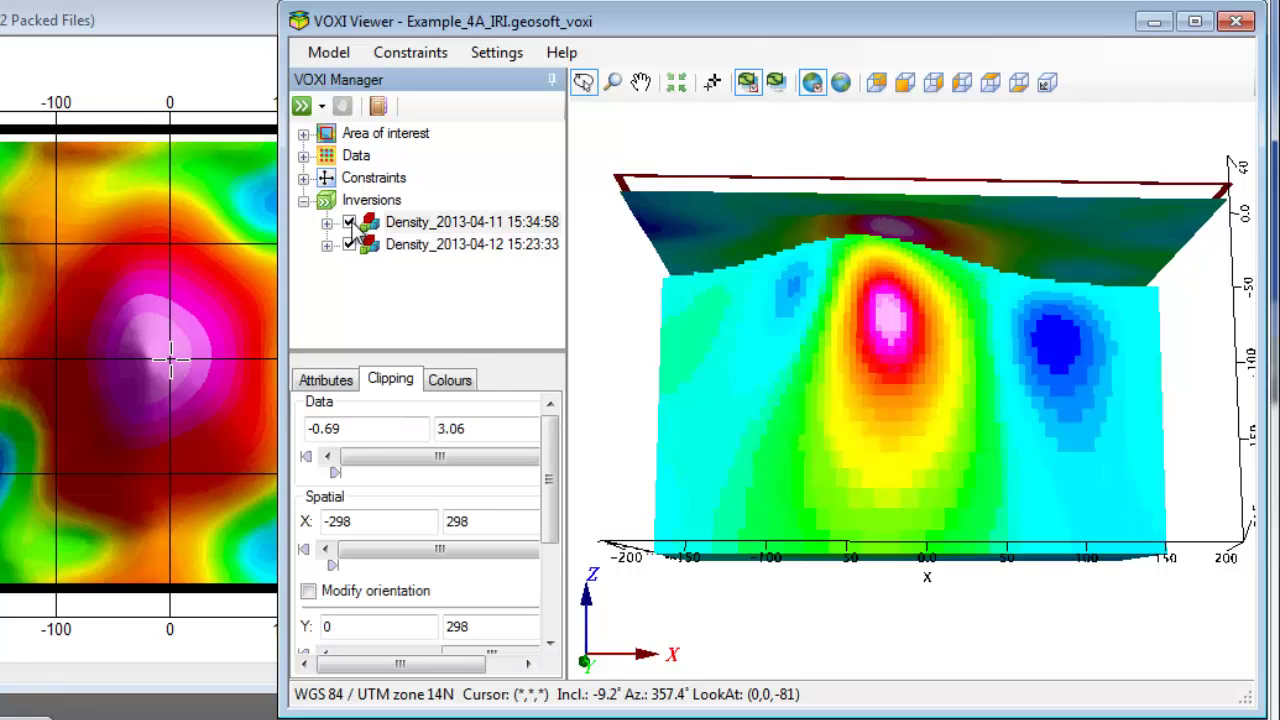
left_click(349, 222)
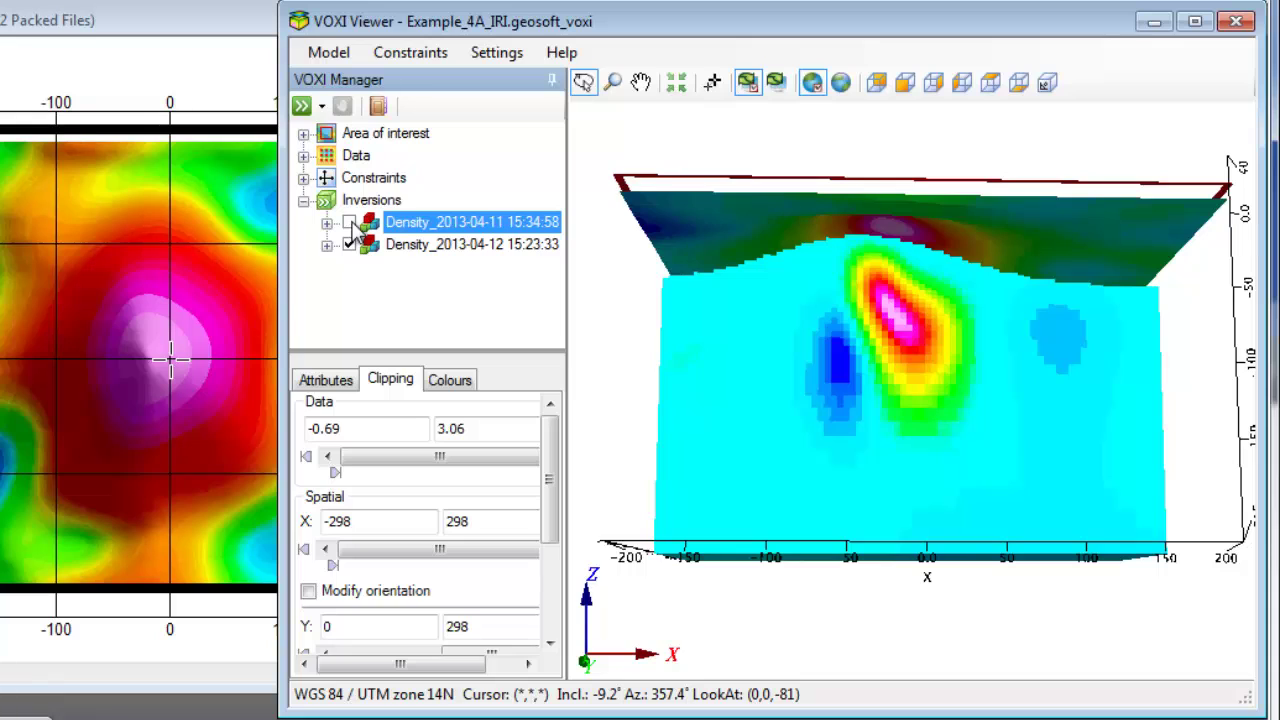
left_click(349, 222)
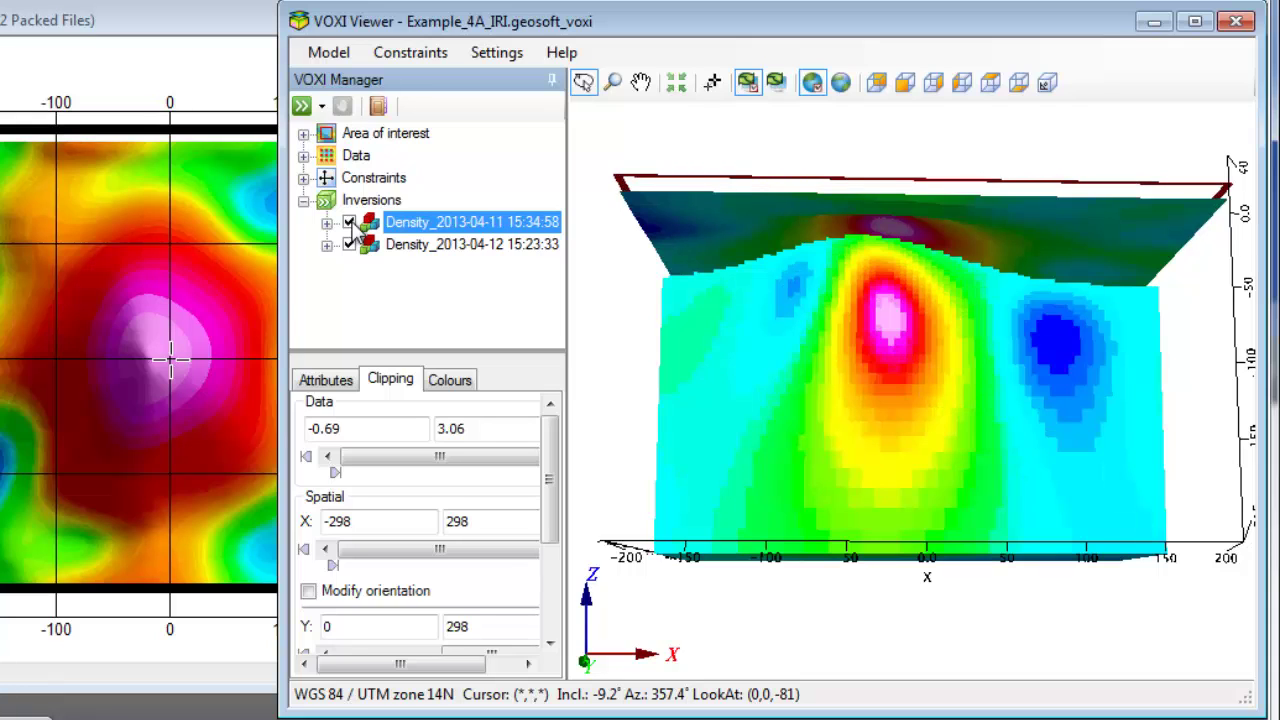
left_click(349, 222)
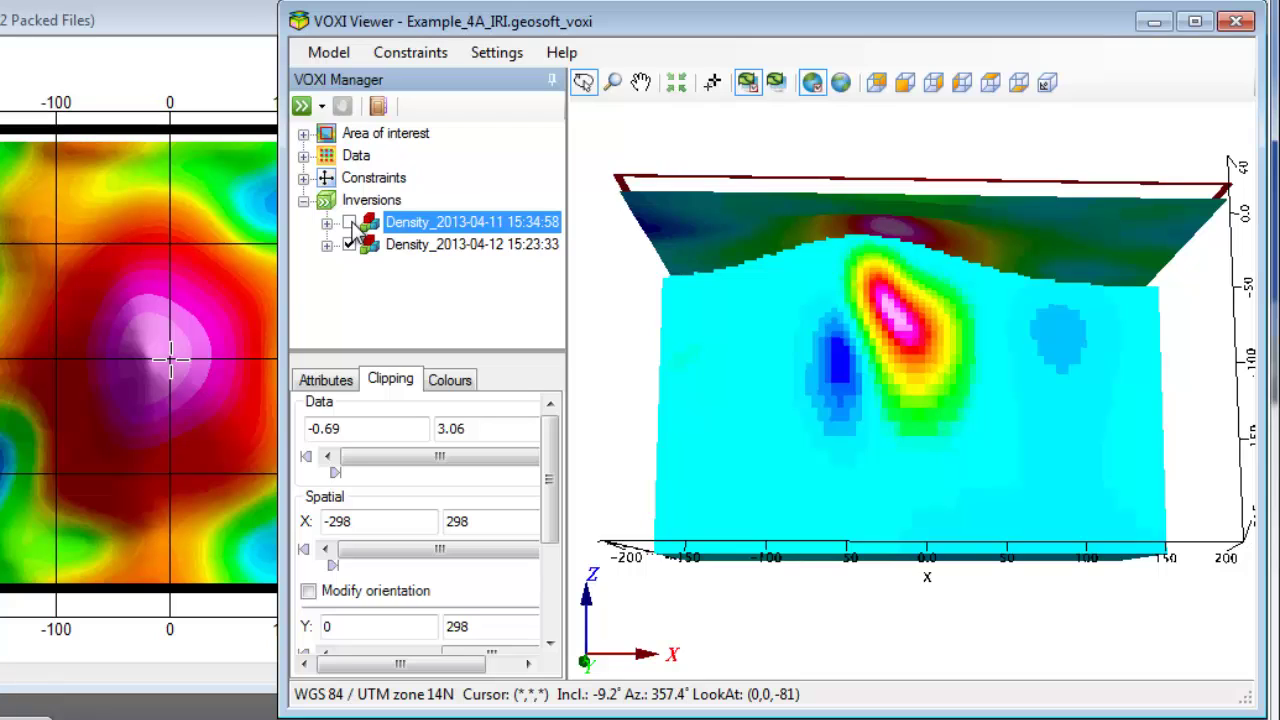
left_click(978, 380)
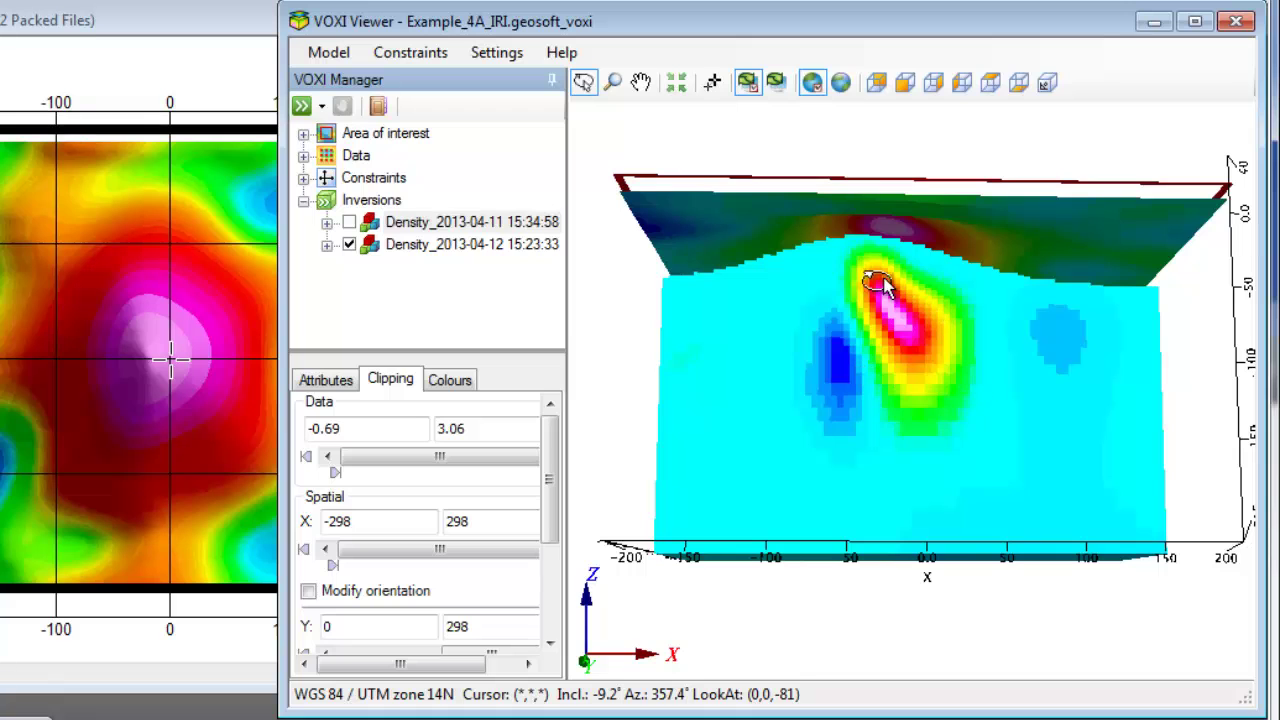